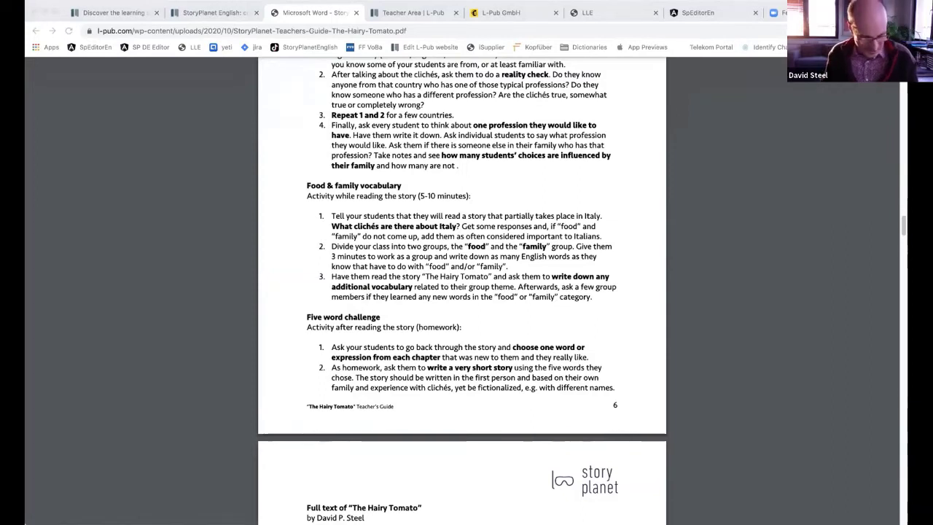
- Look through the StoryPlanet educators, app landing page and Hairy Tomato guide tabs, ending on L-Pub Teacher Area
{"action": "left_click", "coordinate": [210, 13]}
{"action": "left_click", "coordinate": [95, 9]}
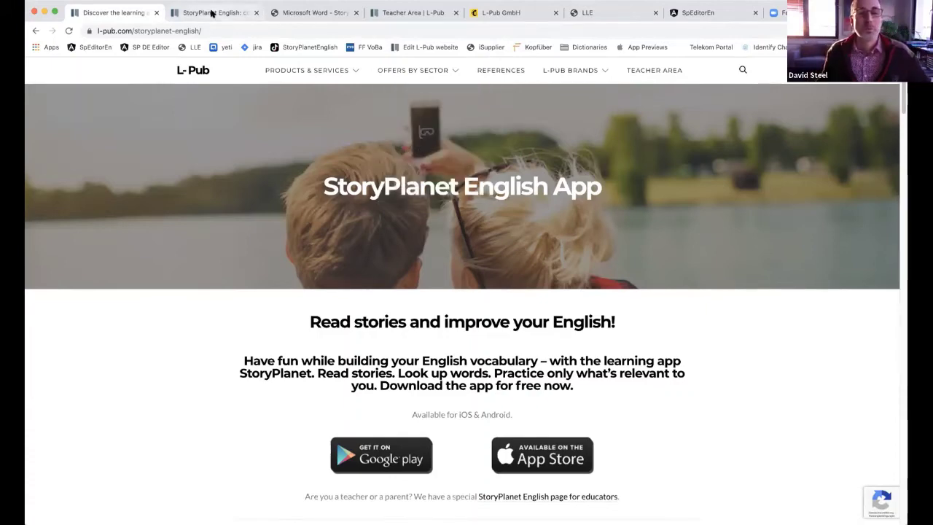
{"action": "left_click", "coordinate": [315, 14]}
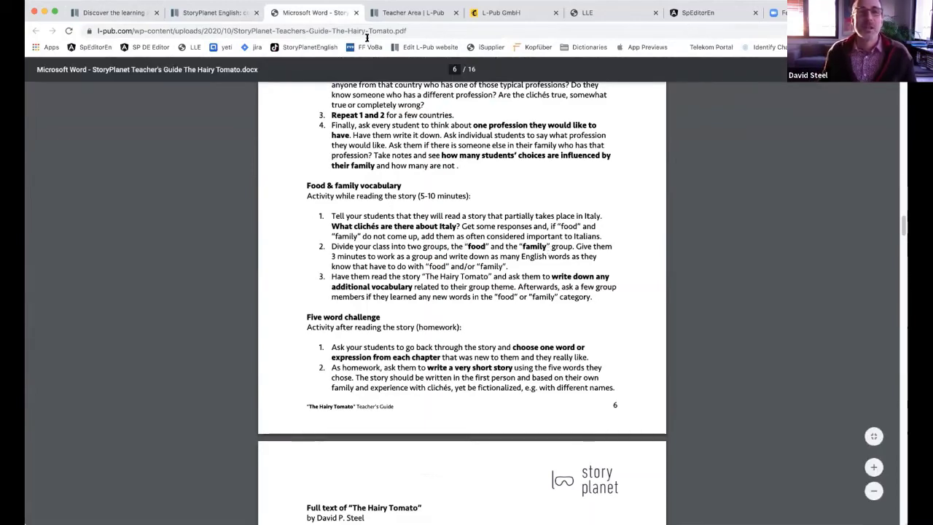
{"action": "left_click", "coordinate": [399, 14]}
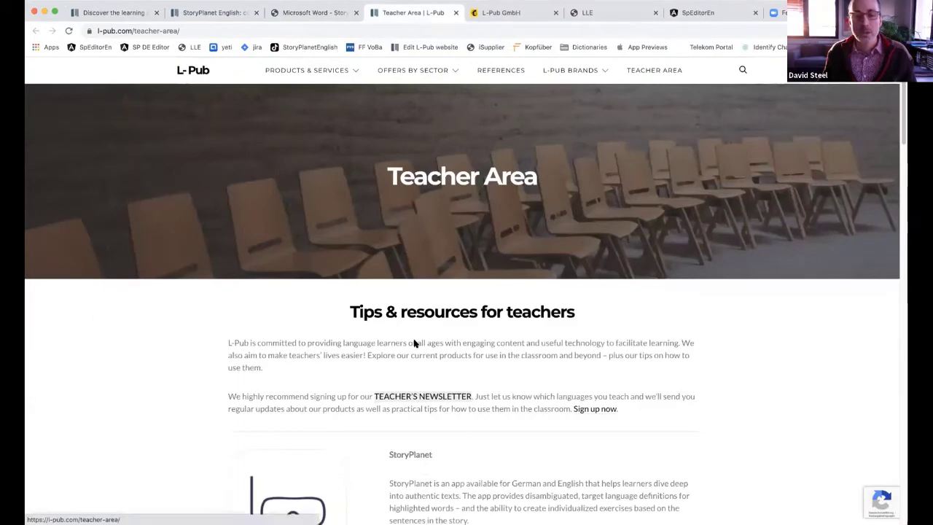
{"action": "scroll", "coordinate": [574, 260], "scroll_direction": "up", "scroll_amount": 3}
{"action": "mouse_move", "coordinate": [558, 168]}
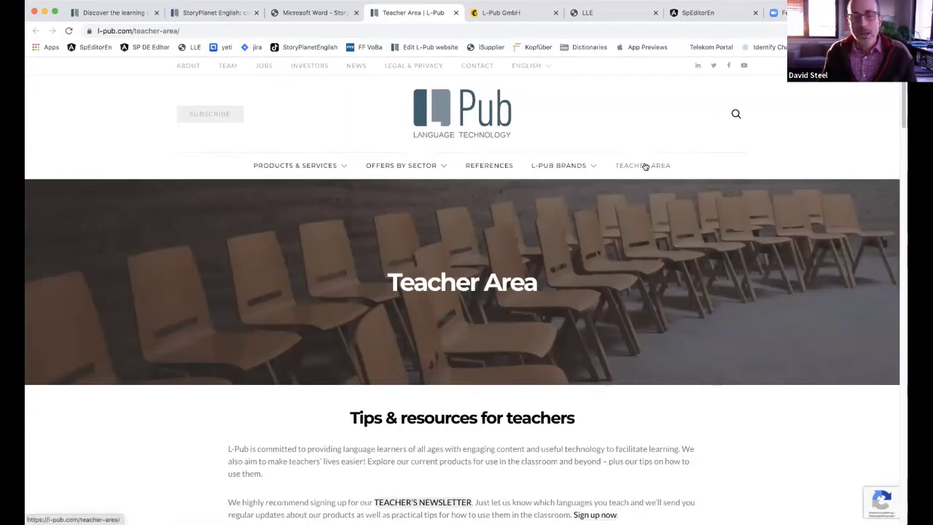
{"action": "scroll", "coordinate": [645, 166], "scroll_direction": "down", "scroll_amount": 6}
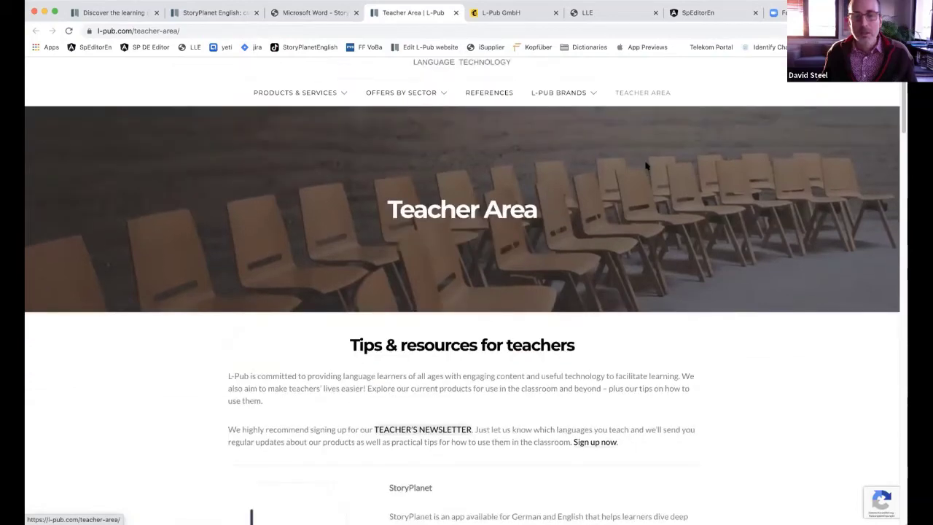
{"action": "scroll", "coordinate": [645, 167], "scroll_direction": "up", "scroll_amount": 3}
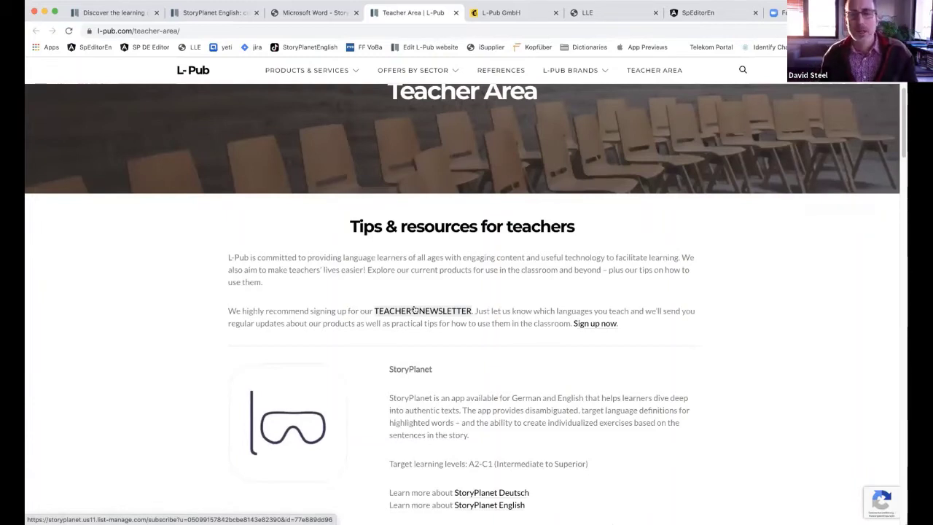
{"action": "left_click", "coordinate": [511, 13]}
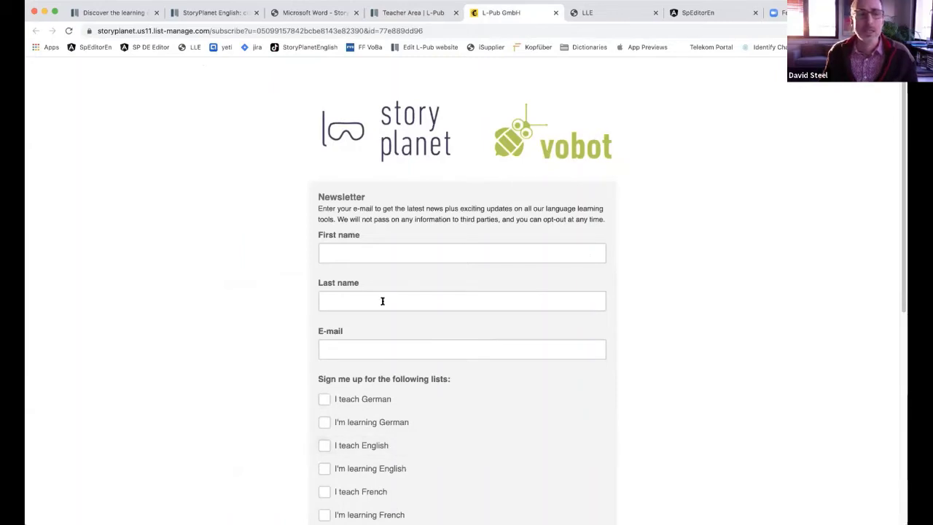
{"action": "scroll", "coordinate": [449, 353], "scroll_direction": "down", "scroll_amount": 5}
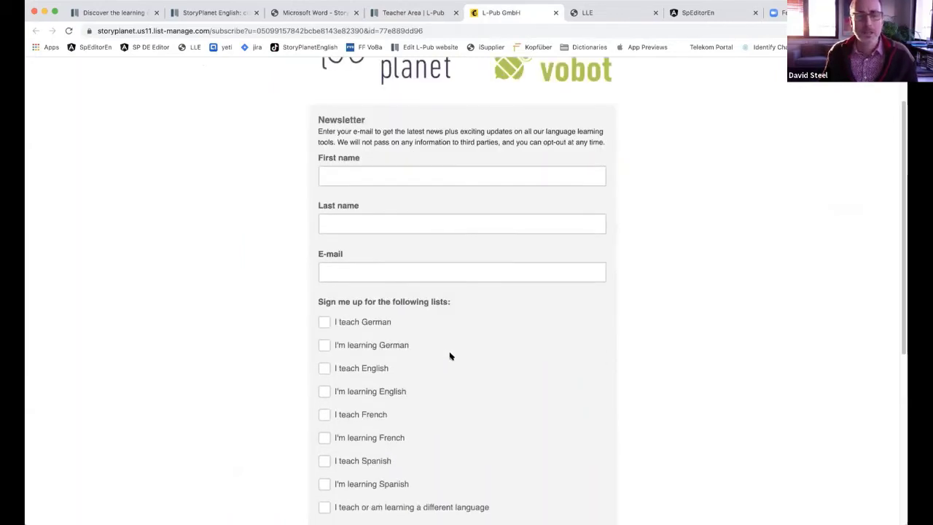
{"action": "scroll", "coordinate": [519, 456], "scroll_direction": "up", "scroll_amount": 5}
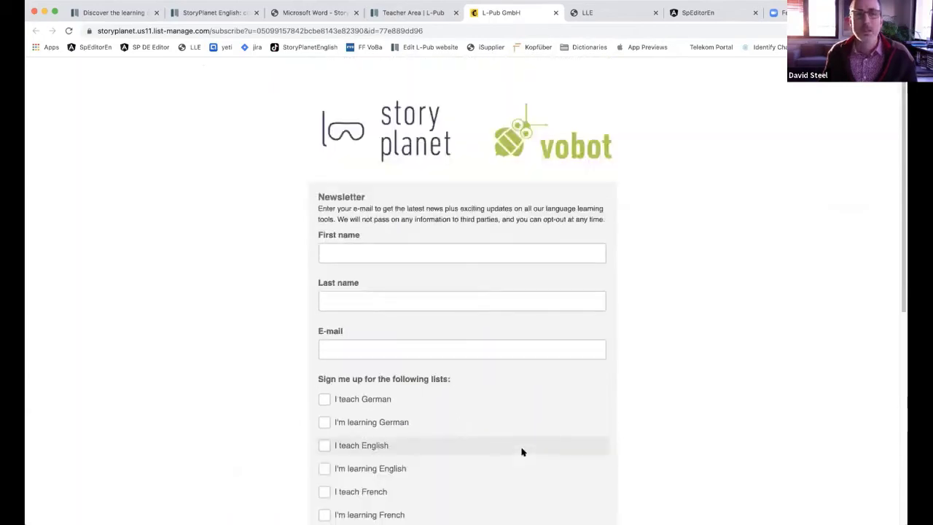
{"action": "left_click", "coordinate": [392, 12]}
{"action": "scroll", "coordinate": [542, 371], "scroll_direction": "down", "scroll_amount": 15}
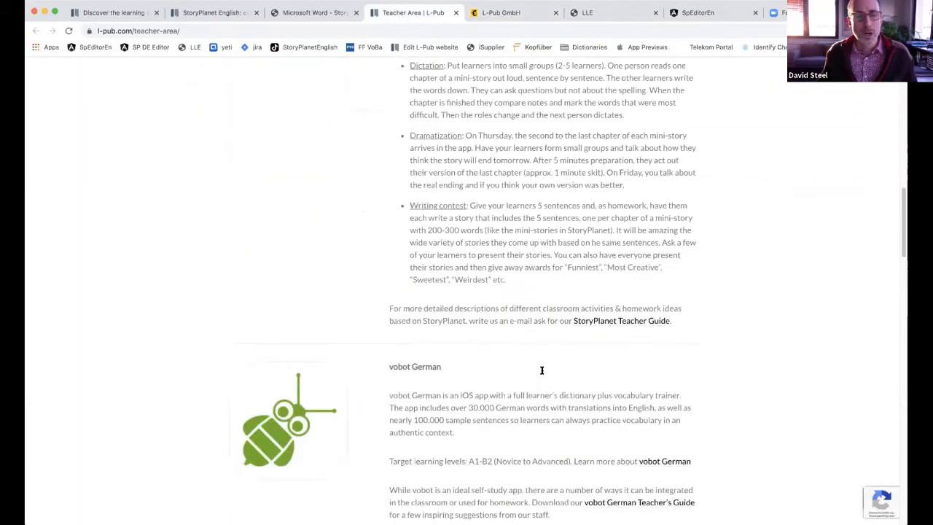
{"action": "scroll", "coordinate": [542, 370], "scroll_direction": "down", "scroll_amount": 4}
{"action": "scroll", "coordinate": [474, 286], "scroll_direction": "down", "scroll_amount": 10}
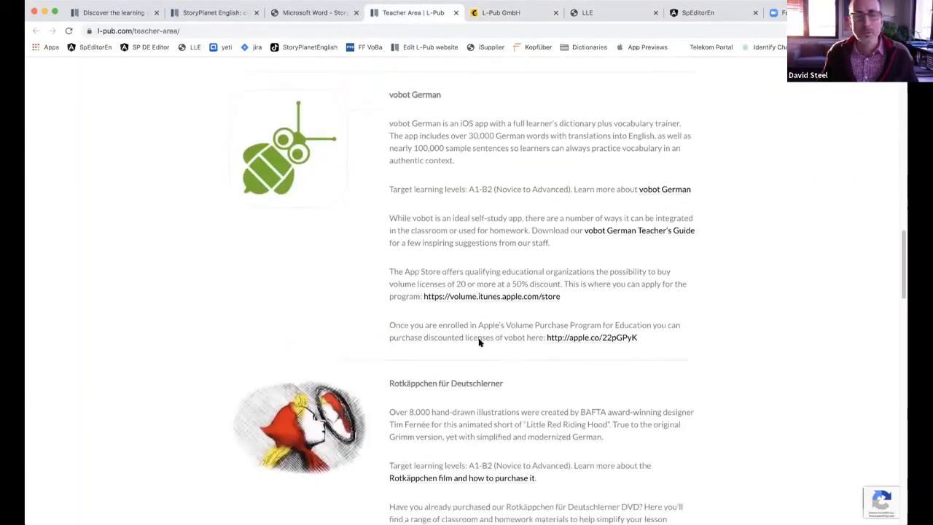
{"action": "scroll", "coordinate": [555, 243], "scroll_direction": "down", "scroll_amount": 10}
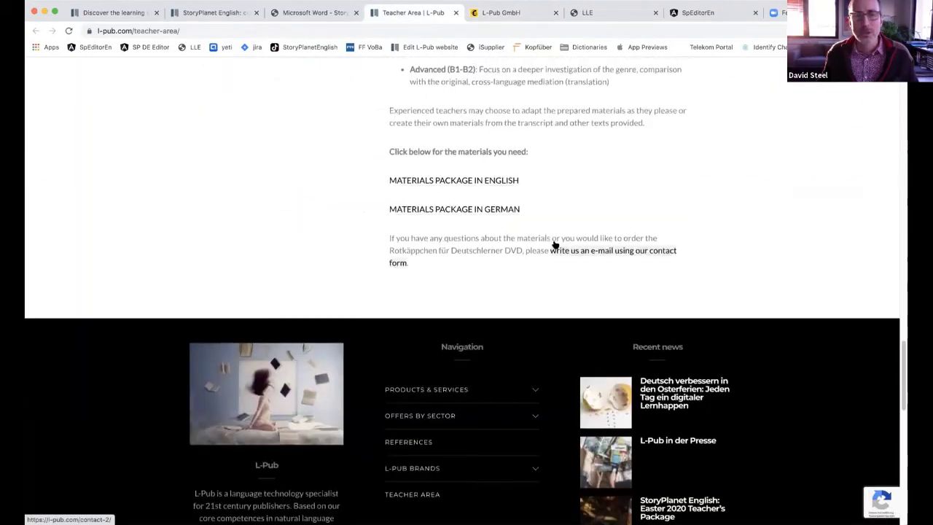
{"action": "scroll", "coordinate": [555, 245], "scroll_direction": "up", "scroll_amount": 20}
{"action": "scroll", "coordinate": [555, 245], "scroll_direction": "up", "scroll_amount": 20}
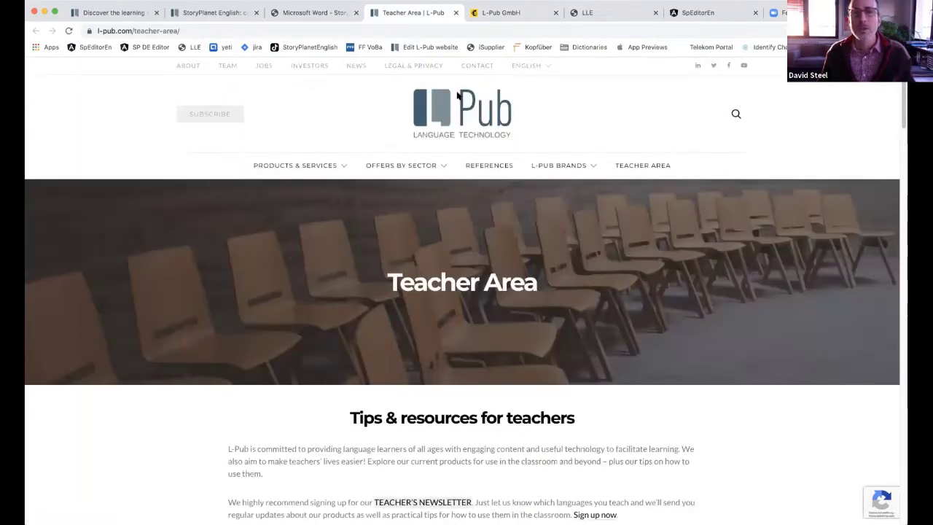
{"action": "left_click", "coordinate": [592, 14]}
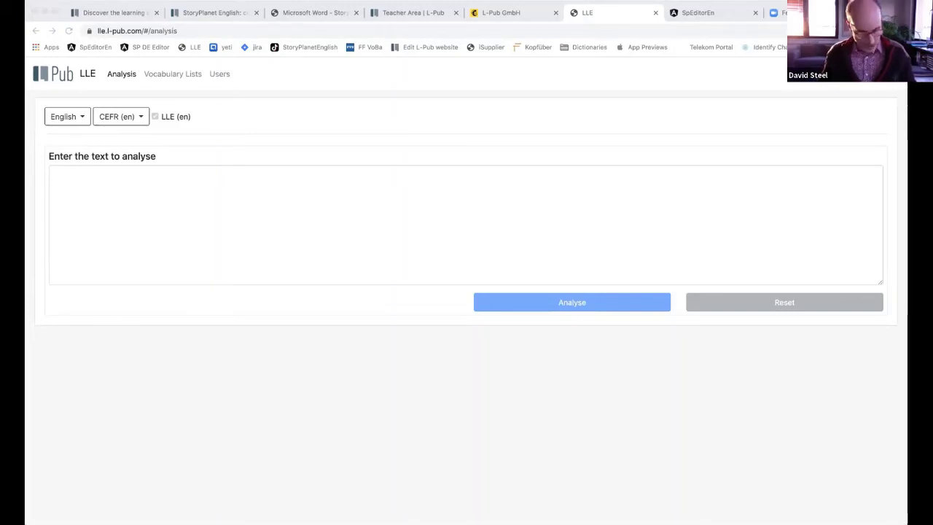
- Paste the Johnny Walzer story paragraph into LLE and analyse it: 54 words, 3 sentences, B2-C1/C2
{"action": "left_click", "coordinate": [113, 180]}
{"action": "key", "text": "super+Tab"}
{"action": "left_click", "coordinate": [124, 201]}
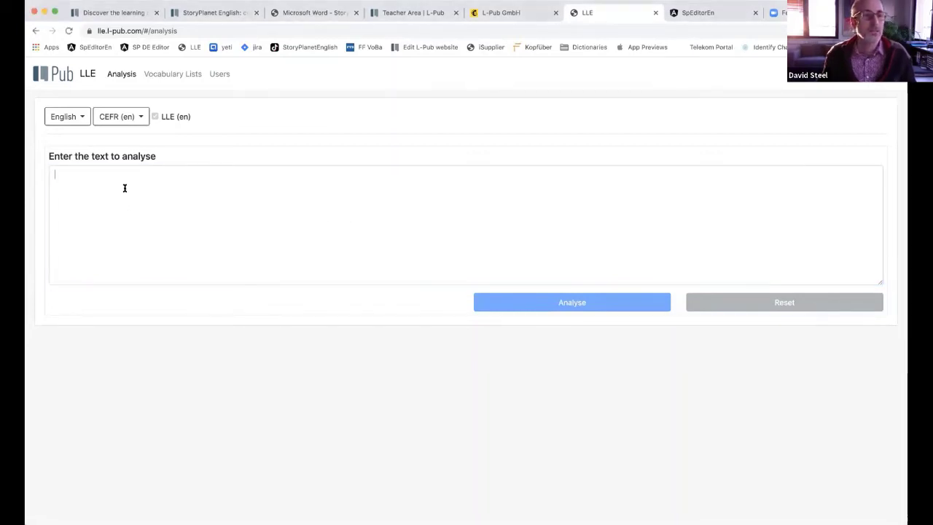
{"action": "type", "text": "Johnny Walzer couldn't wait for the Winter Festival, when his parents would fill the living room with gifts and decorate the whole house – inside and out – with shining lights and glittering decorations. Johnny and his family were Children of the Five Divines. As such, they were born enemies of all Followers of Sozor."}
{"action": "left_click", "coordinate": [548, 302]}
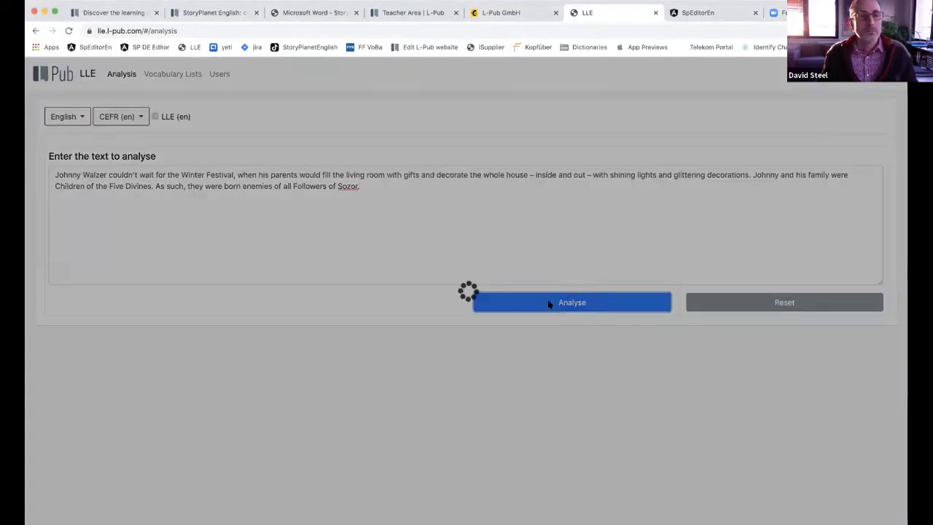
{"action": "scroll", "coordinate": [209, 306], "scroll_direction": "down", "scroll_amount": 1}
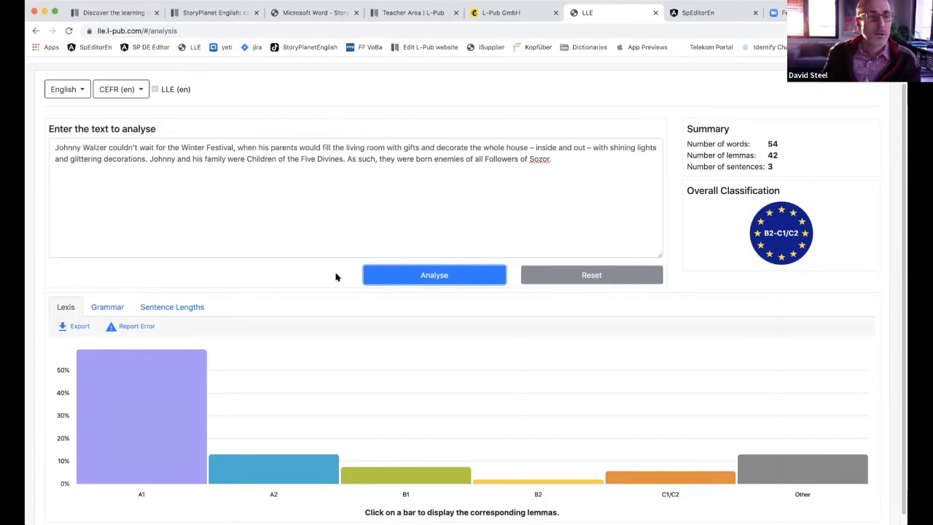
- List the C1/C2, Other and B2 words, and check sentence lengths of 10, 11 and 33 words
{"action": "scroll", "coordinate": [343, 276], "scroll_direction": "down", "scroll_amount": 1}
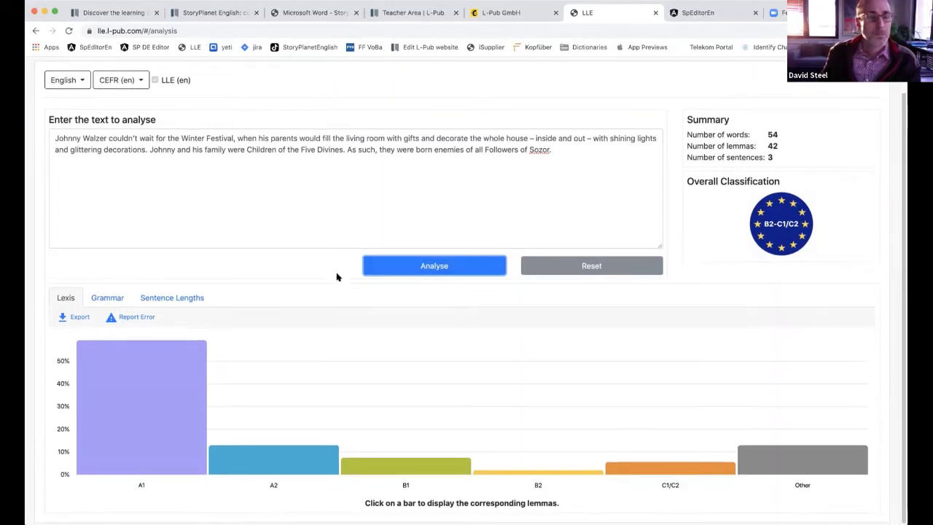
{"action": "left_click", "coordinate": [660, 470]}
{"action": "scroll", "coordinate": [532, 413], "scroll_direction": "down", "scroll_amount": 3}
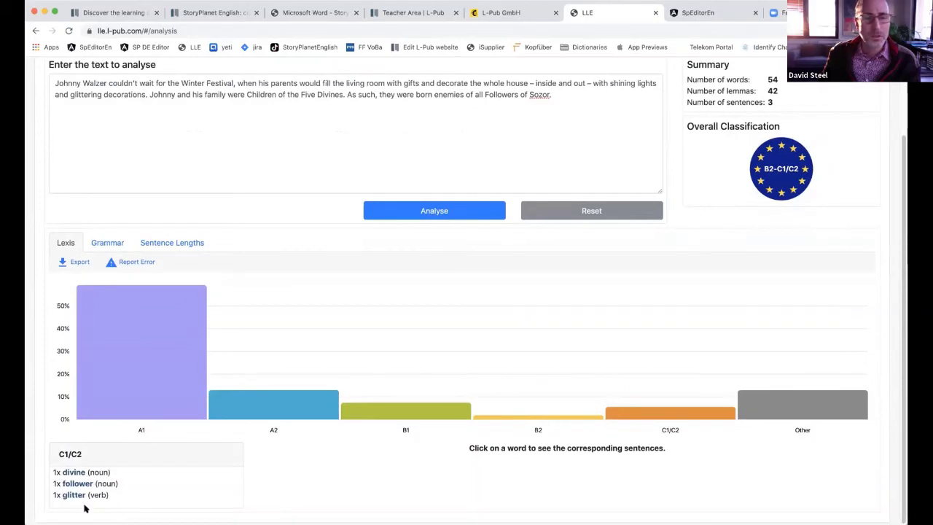
{"action": "left_click", "coordinate": [794, 407]}
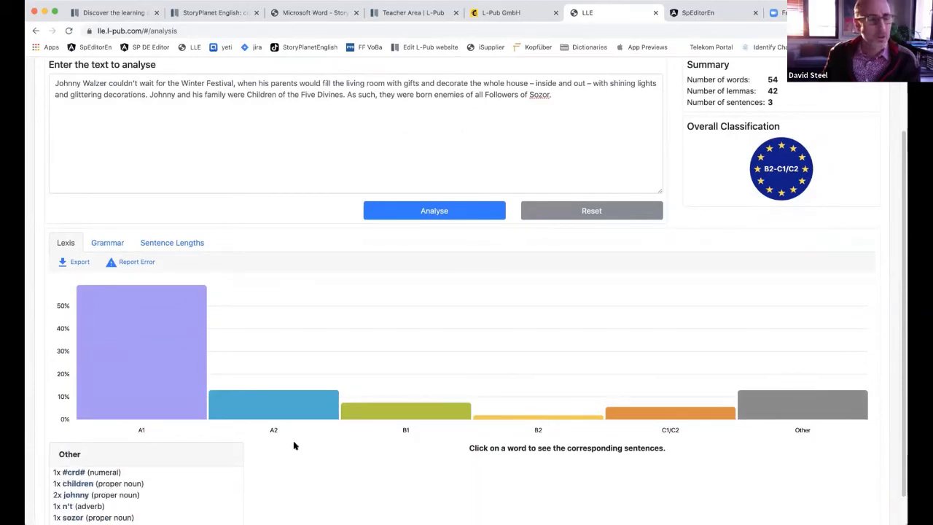
{"action": "scroll", "coordinate": [215, 460], "scroll_direction": "down", "scroll_amount": 2}
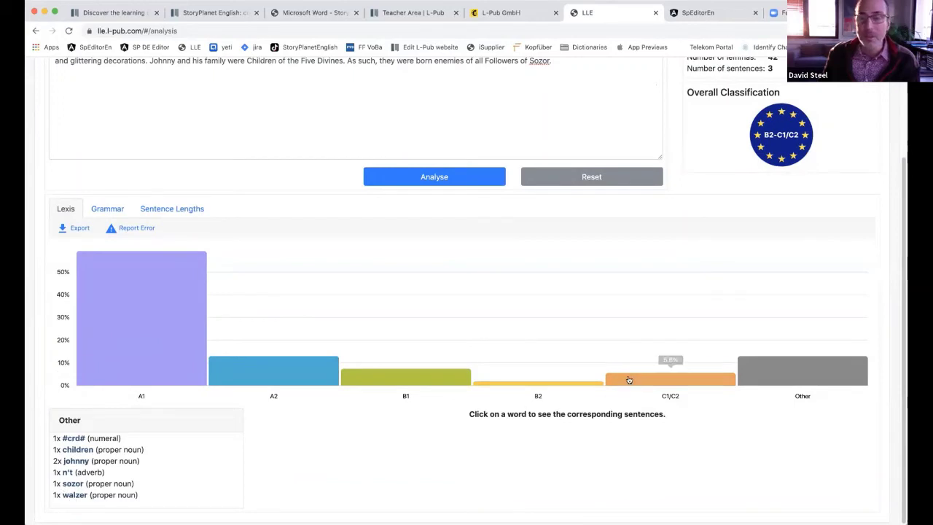
{"action": "left_click", "coordinate": [551, 384]}
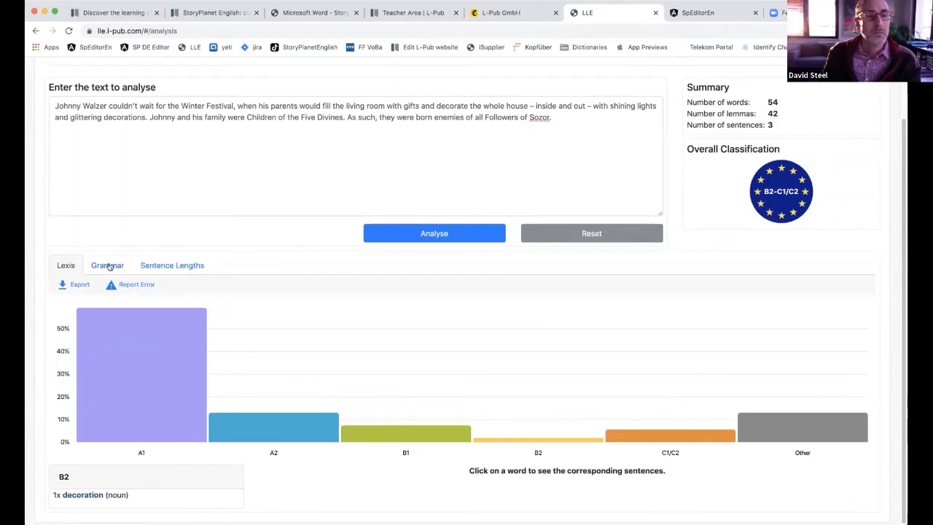
{"action": "left_click", "coordinate": [154, 267]}
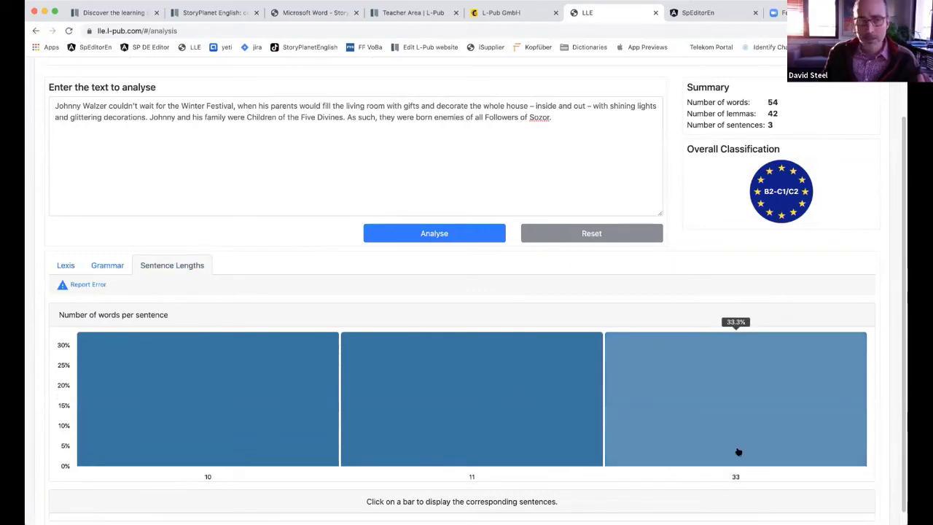
{"action": "left_click", "coordinate": [67, 266]}
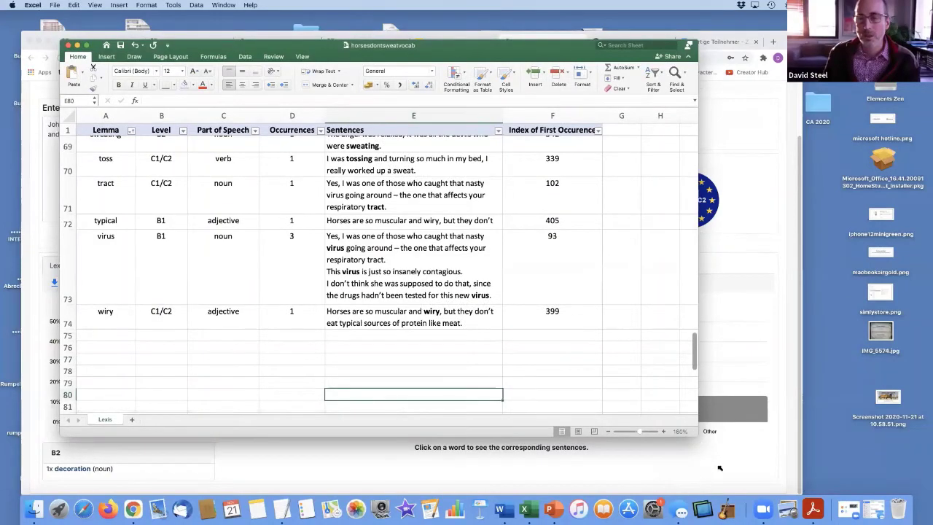
- Enlarge the Excel window, scroll to the top of the vocabulary table and check the Level filter options
{"action": "left_click_drag", "start_coordinate": [705, 447], "coordinate": [727, 488]}
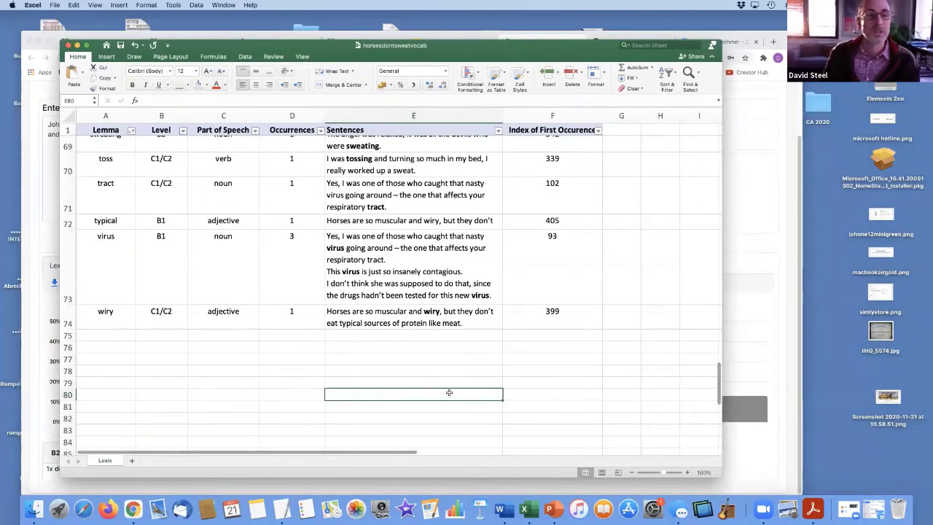
{"action": "scroll", "coordinate": [449, 393], "scroll_direction": "up", "scroll_amount": 20}
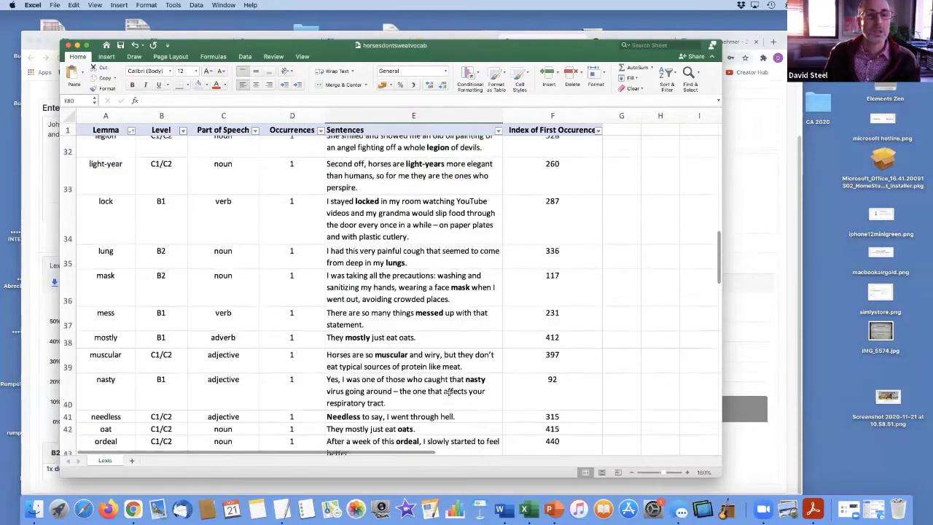
{"action": "scroll", "coordinate": [449, 393], "scroll_direction": "up", "scroll_amount": 15}
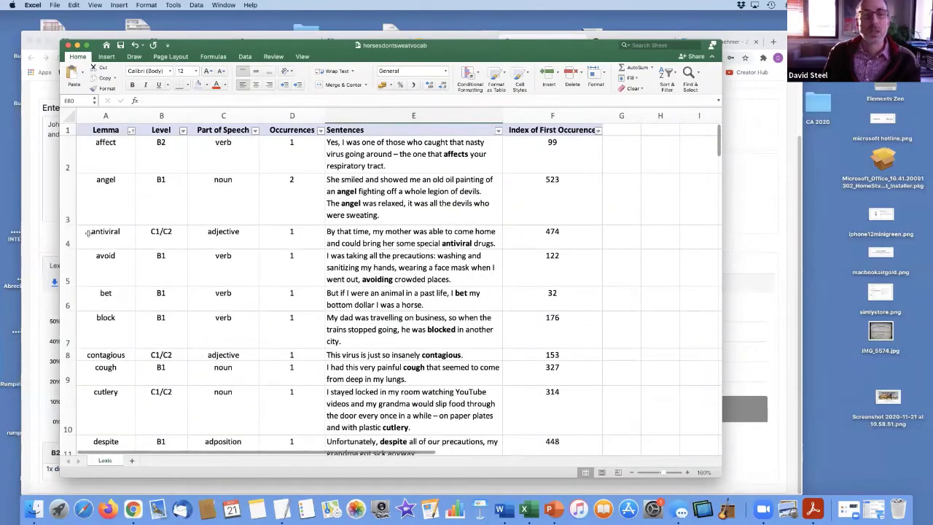
{"action": "left_click", "coordinate": [183, 129]}
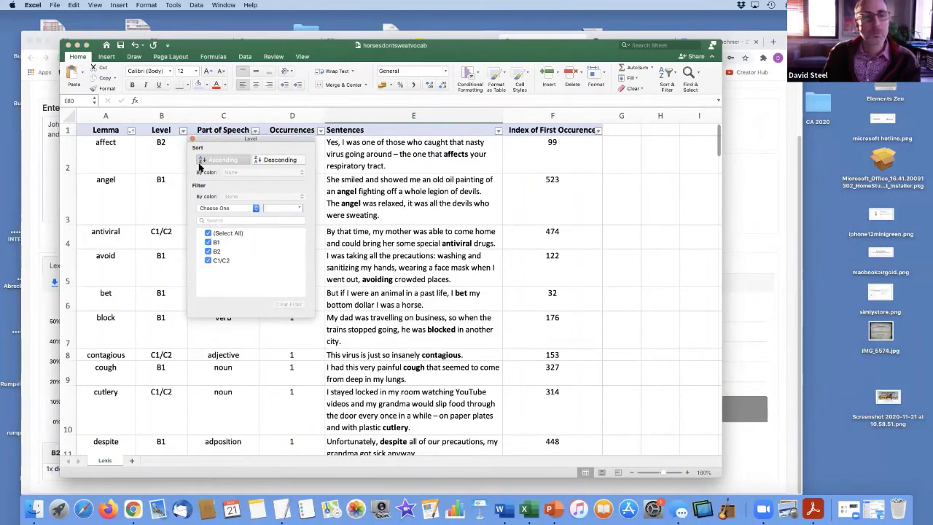
{"action": "key", "text": "Escape"}
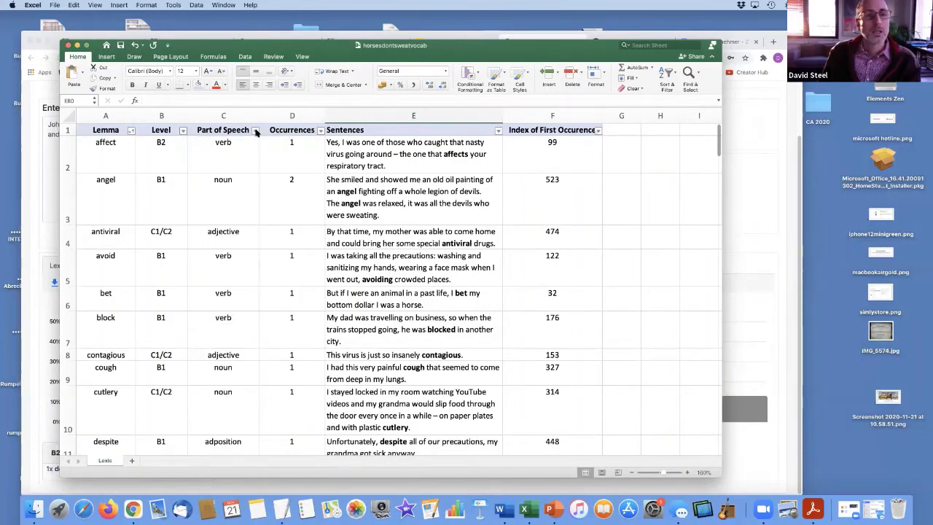
- Sort the vocabulary table ascending by Part of Speech, then by Index of First Occurence
{"action": "left_click", "coordinate": [256, 130]}
{"action": "left_click", "coordinate": [279, 160]}
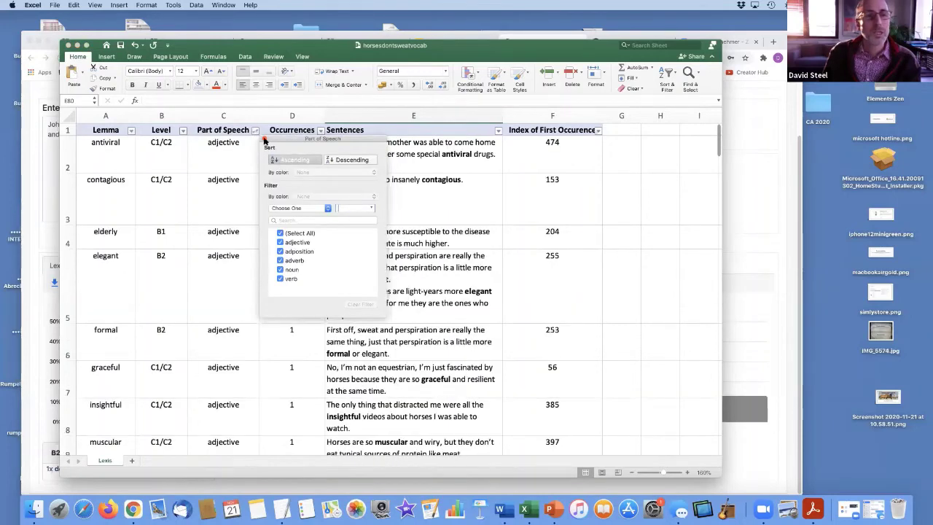
{"action": "key", "text": "Escape"}
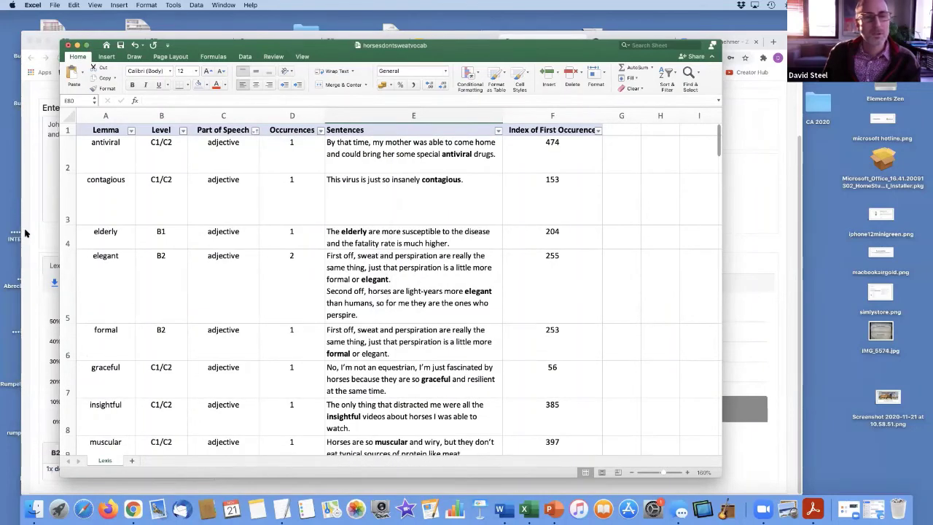
{"action": "left_click", "coordinate": [598, 131]}
{"action": "left_click", "coordinate": [617, 160]}
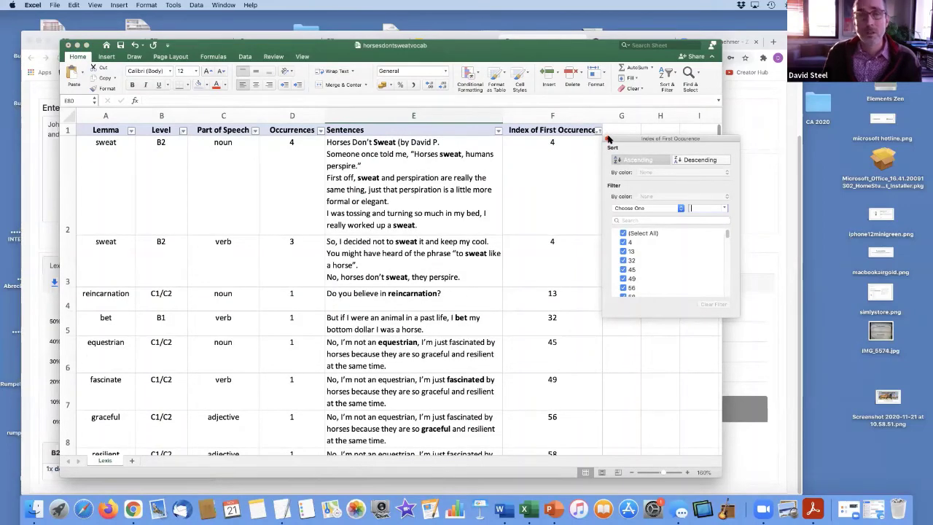
{"action": "left_click", "coordinate": [609, 139]}
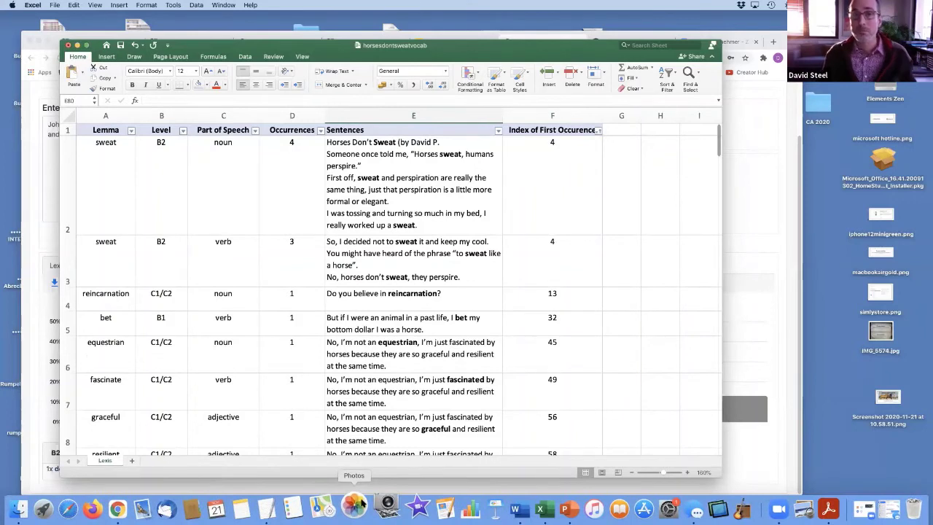